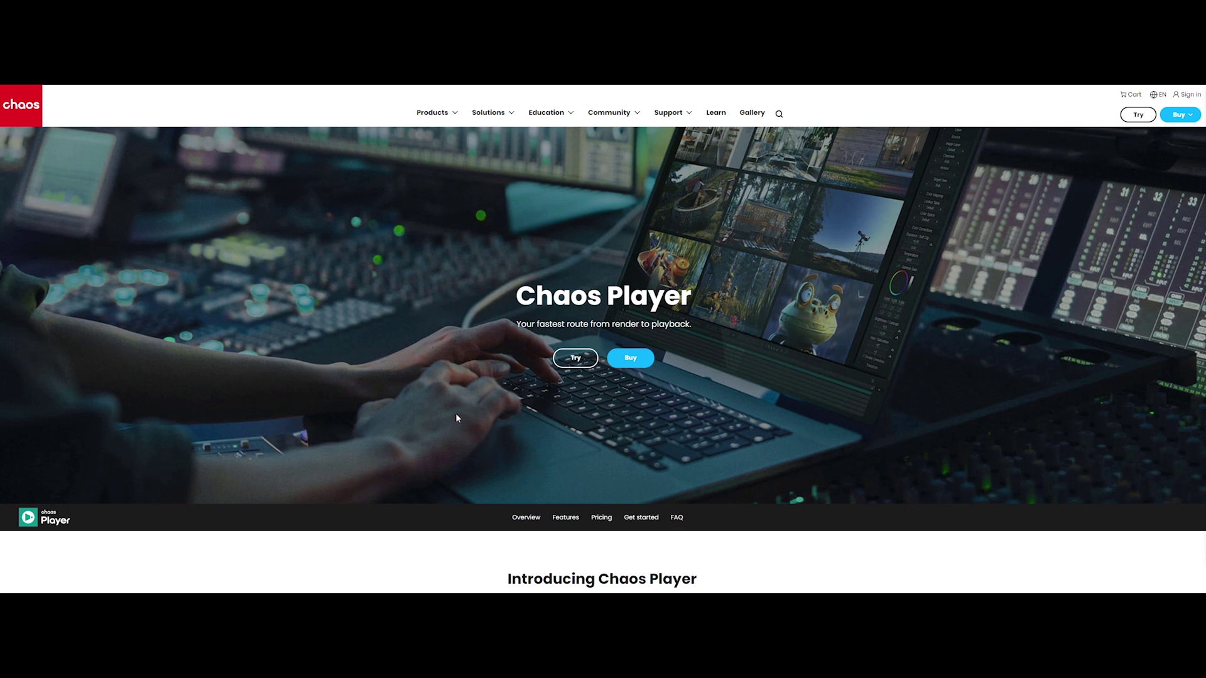
- Read through the introduction and feature overview on the Chaos Player product page
scroll(385, 372, "down", 5)
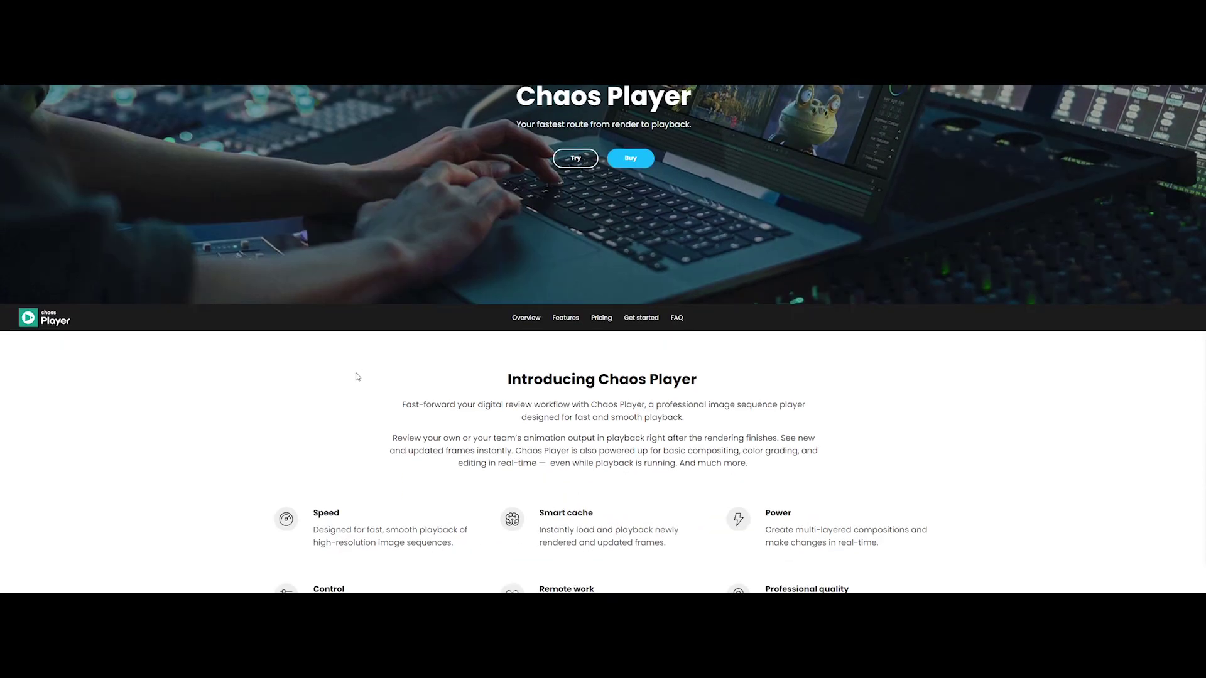
scroll(324, 379, "down", 2)
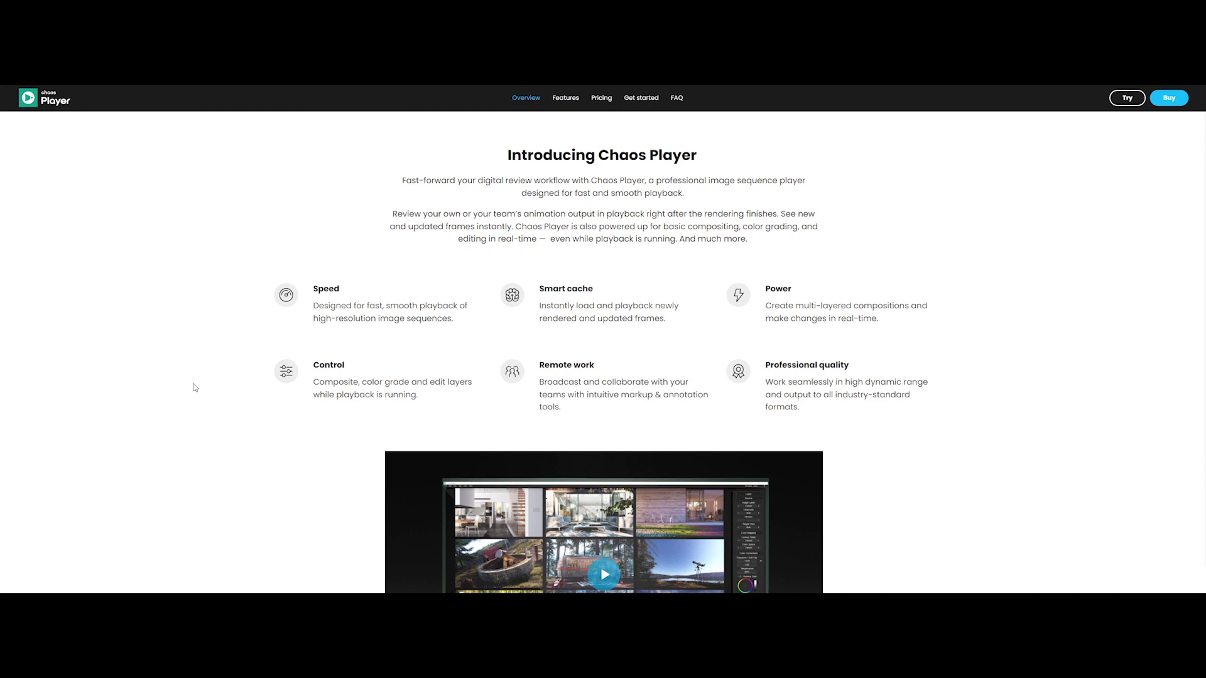
scroll(181, 401, "down", 5)
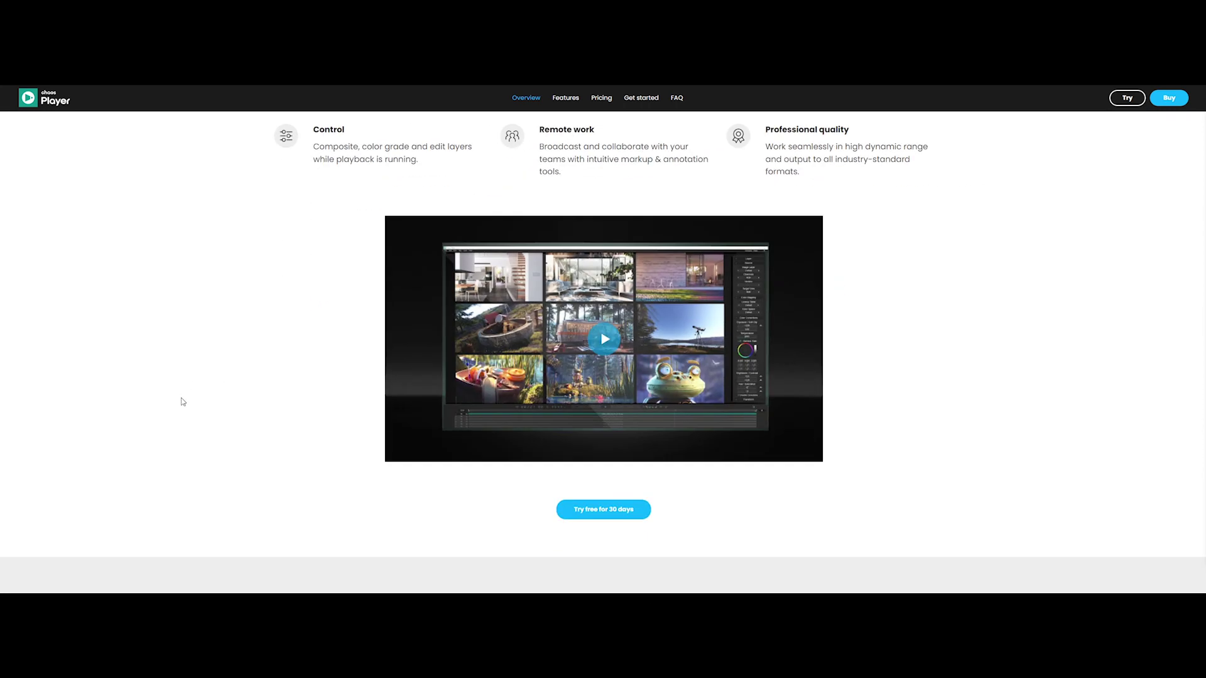
scroll(182, 402, "down", 8)
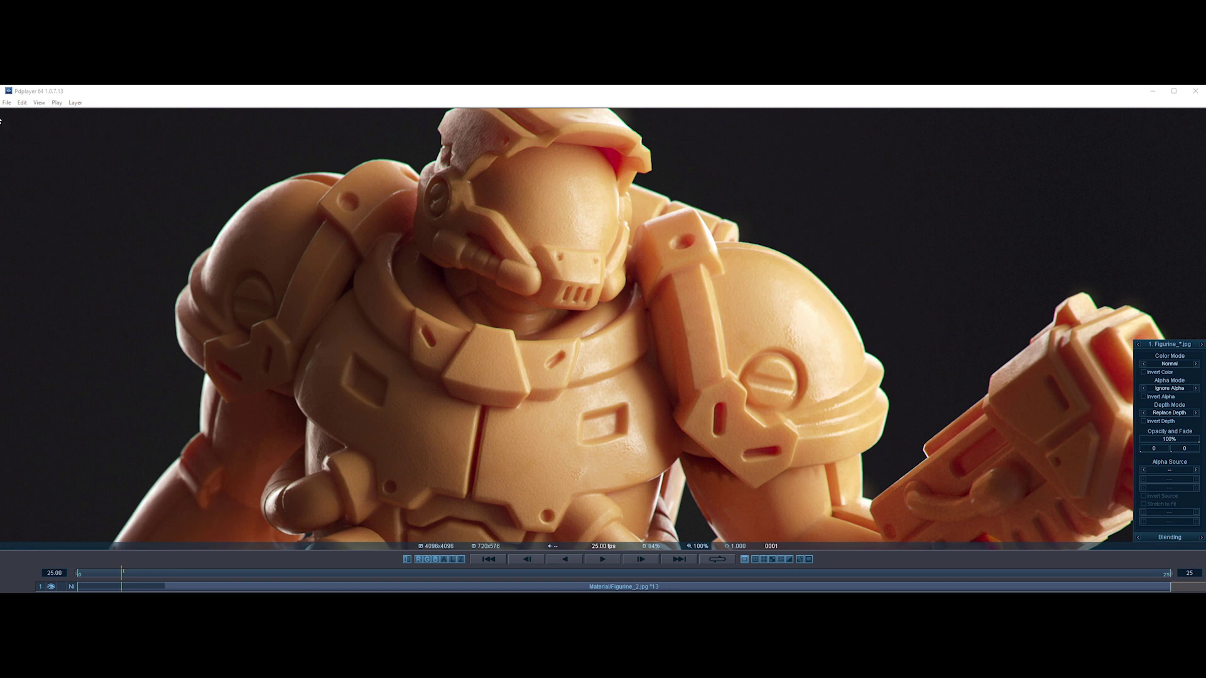
- Switch to Pdplayer, look through its menus, and inspect the figurine render from the chest down to the legs
left_click(7, 102)
mouse_move(78, 104)
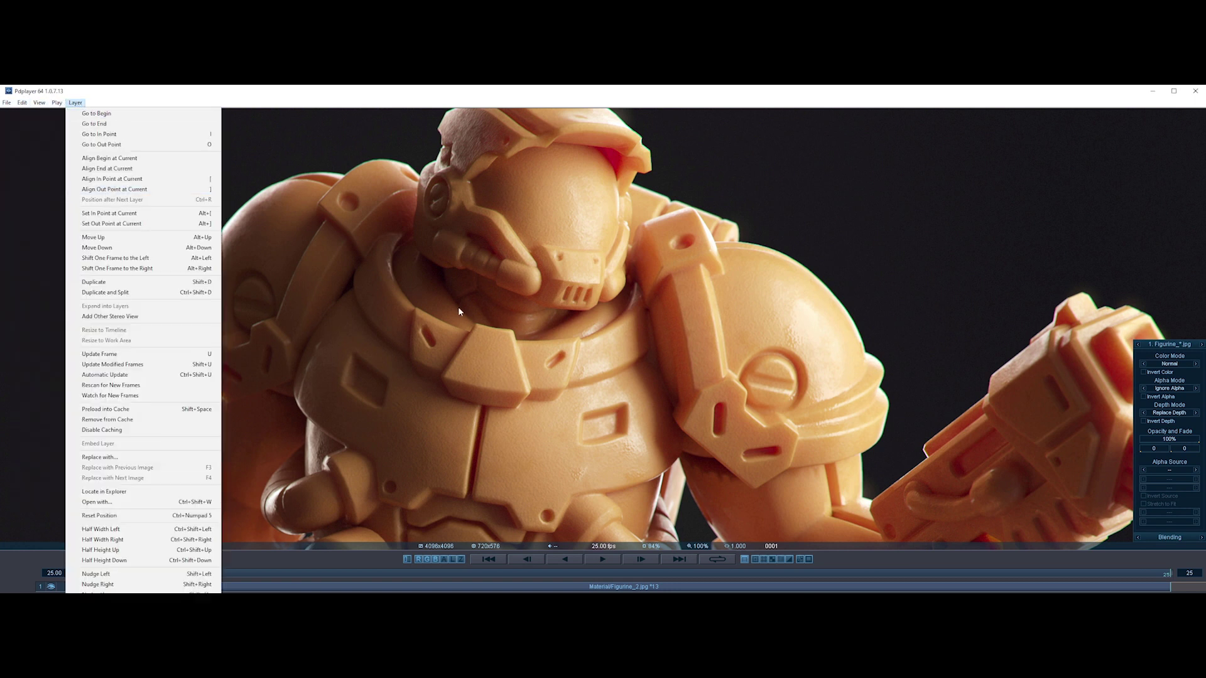
left_click(545, 327)
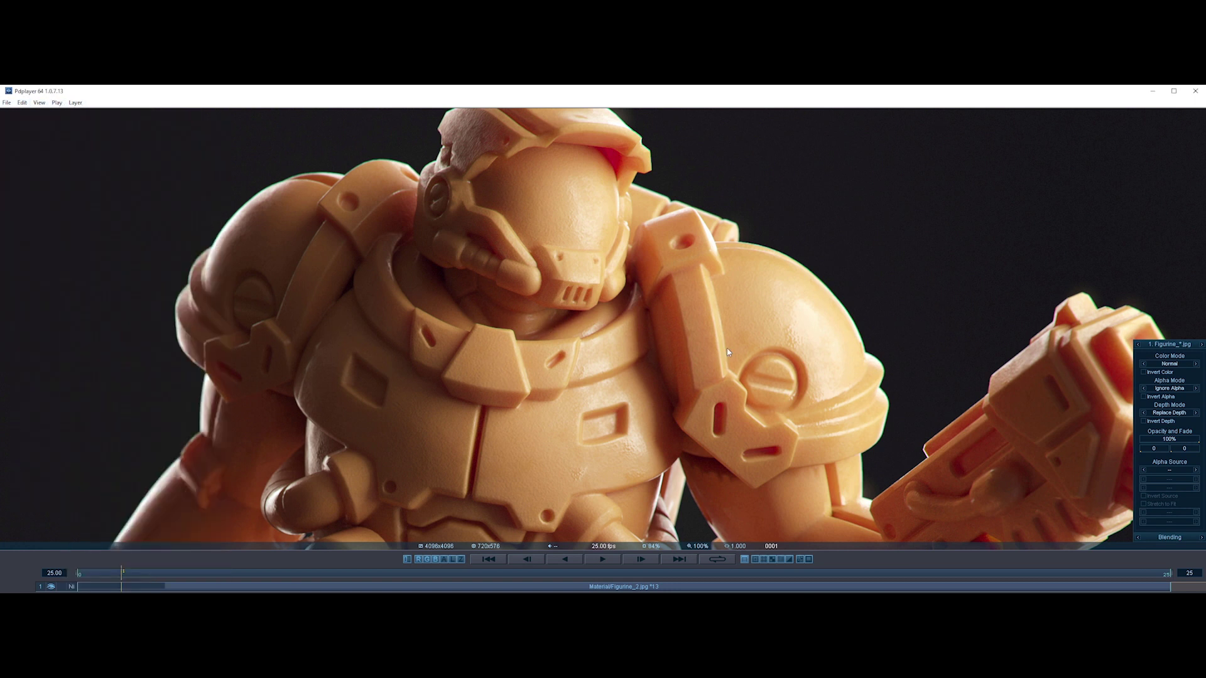
left_click_drag(702, 405, 691, 285)
left_click_drag(562, 348, 697, 332)
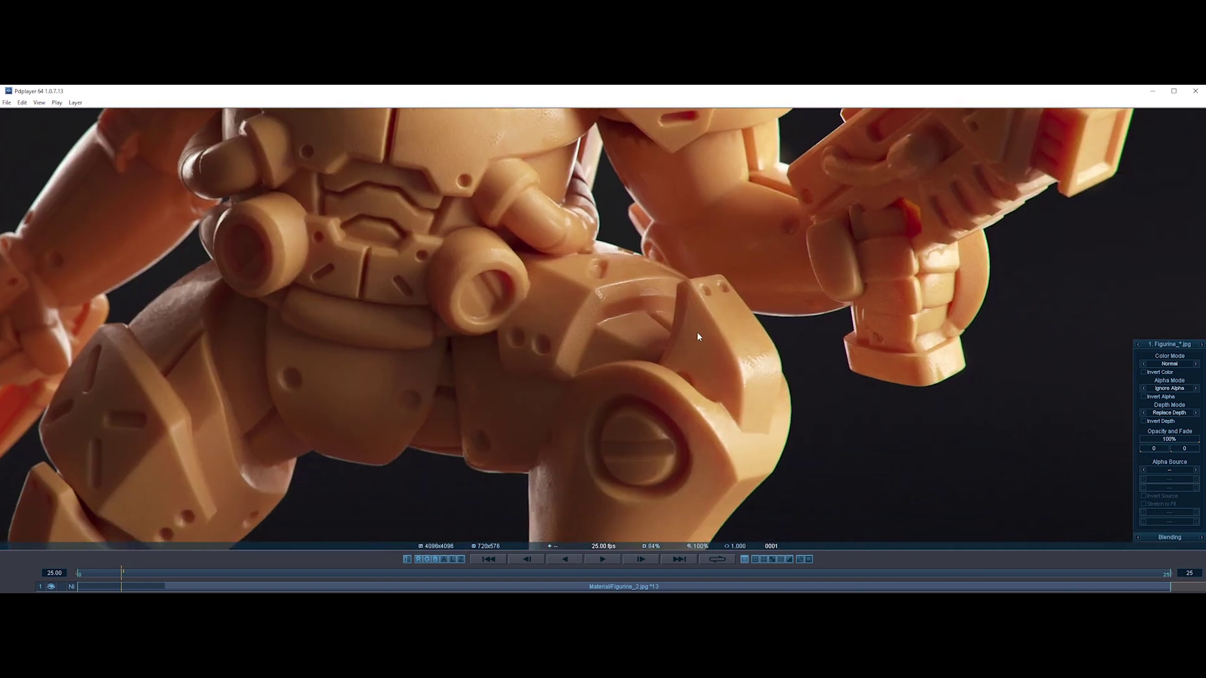
mouse_move(652, 269)
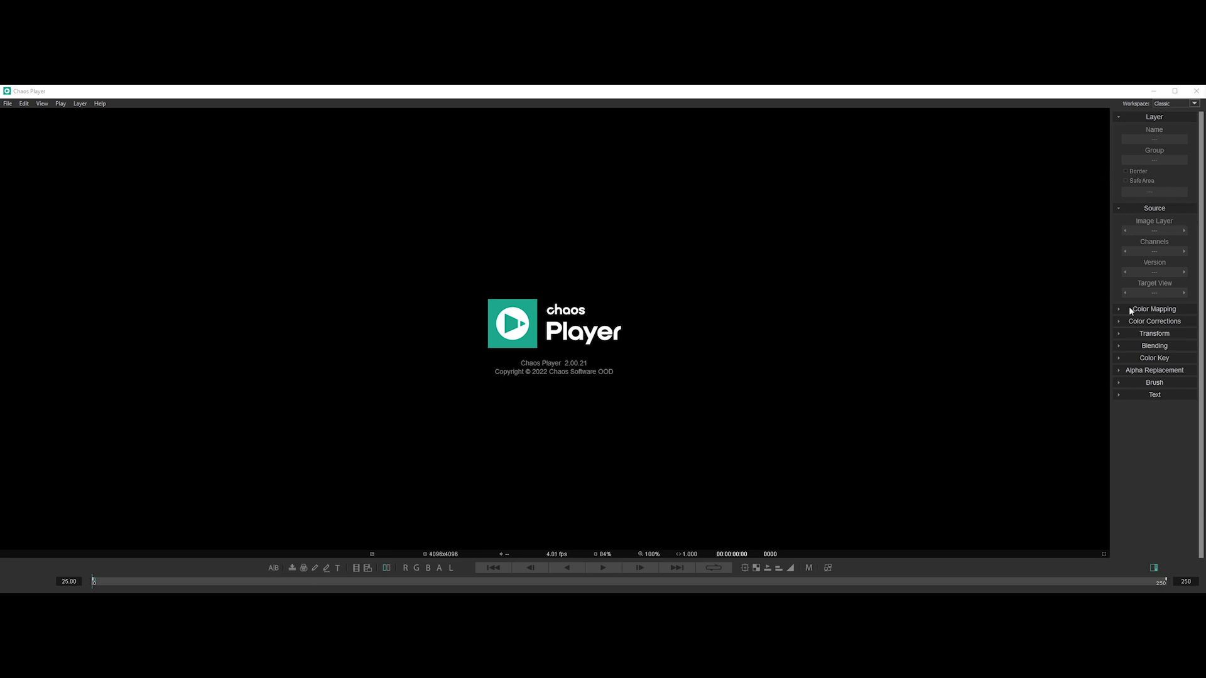
- Load the RenderBeauty EXR sequence into Chaos Player, play it back, and scrub to frame 59
left_click_drag(1205, 339, 821, 327)
left_click(604, 563)
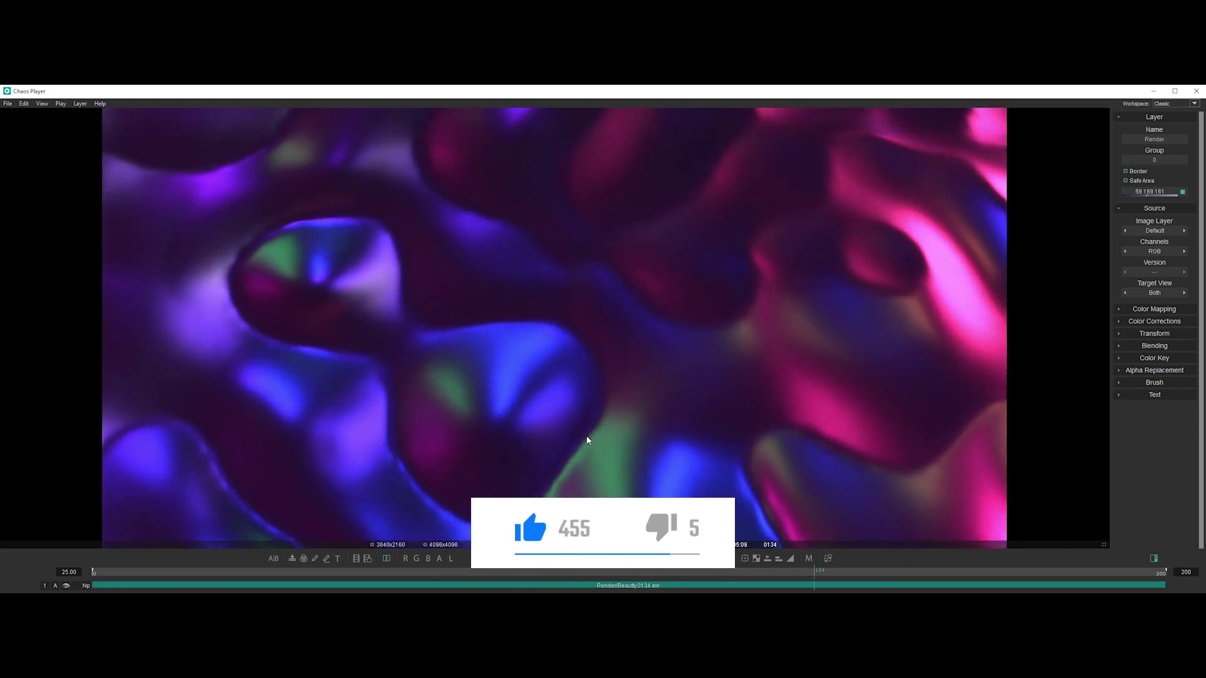
scroll(587, 436, "down", 1)
left_click(607, 559)
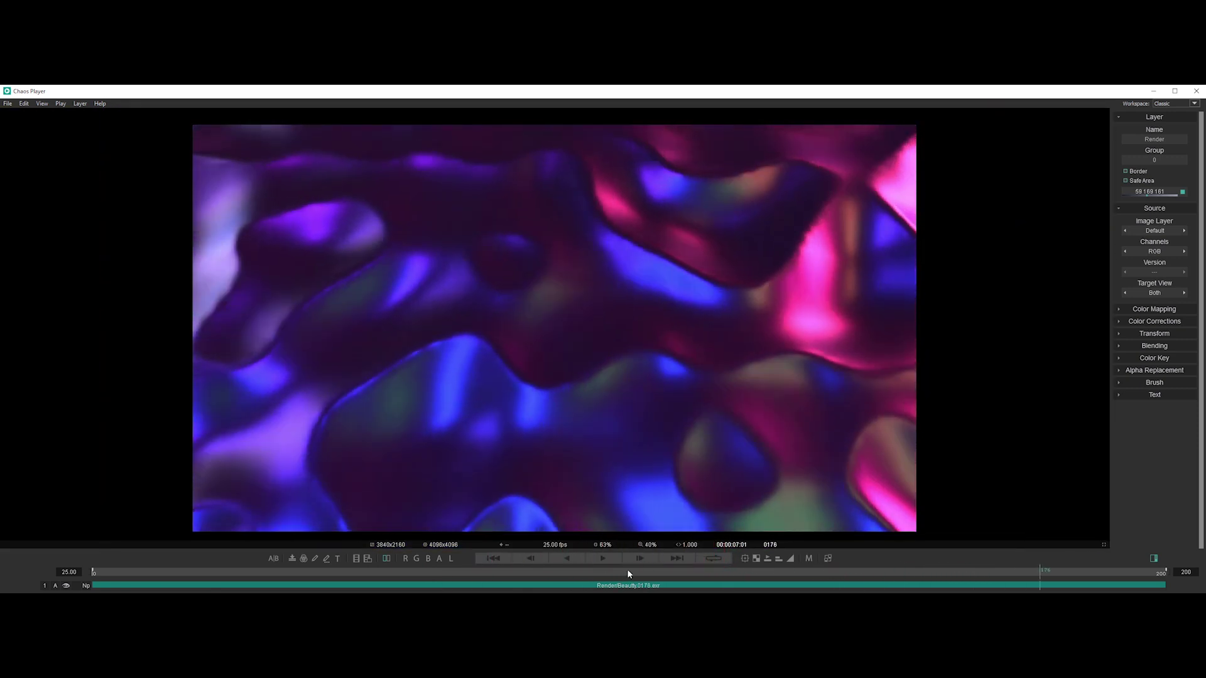
left_click_drag(627, 574, 409, 586)
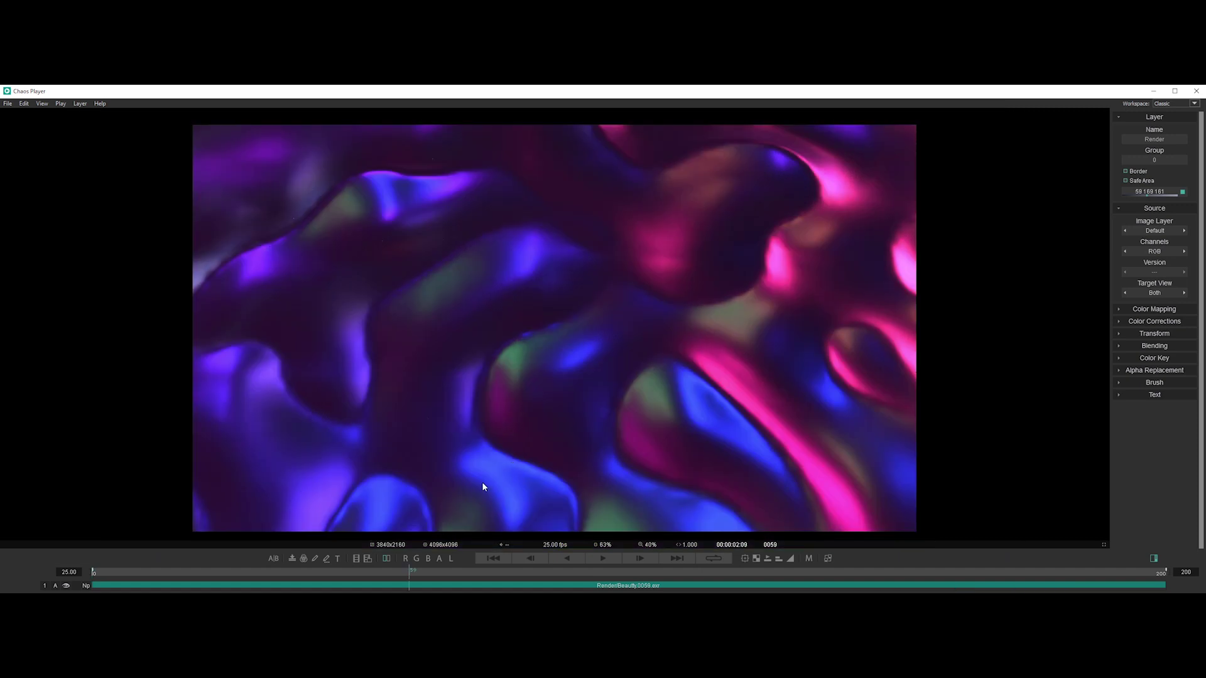
- View the render's red, green, blue, alpha and luminance channels one at a time, then return to full color
left_click(406, 560)
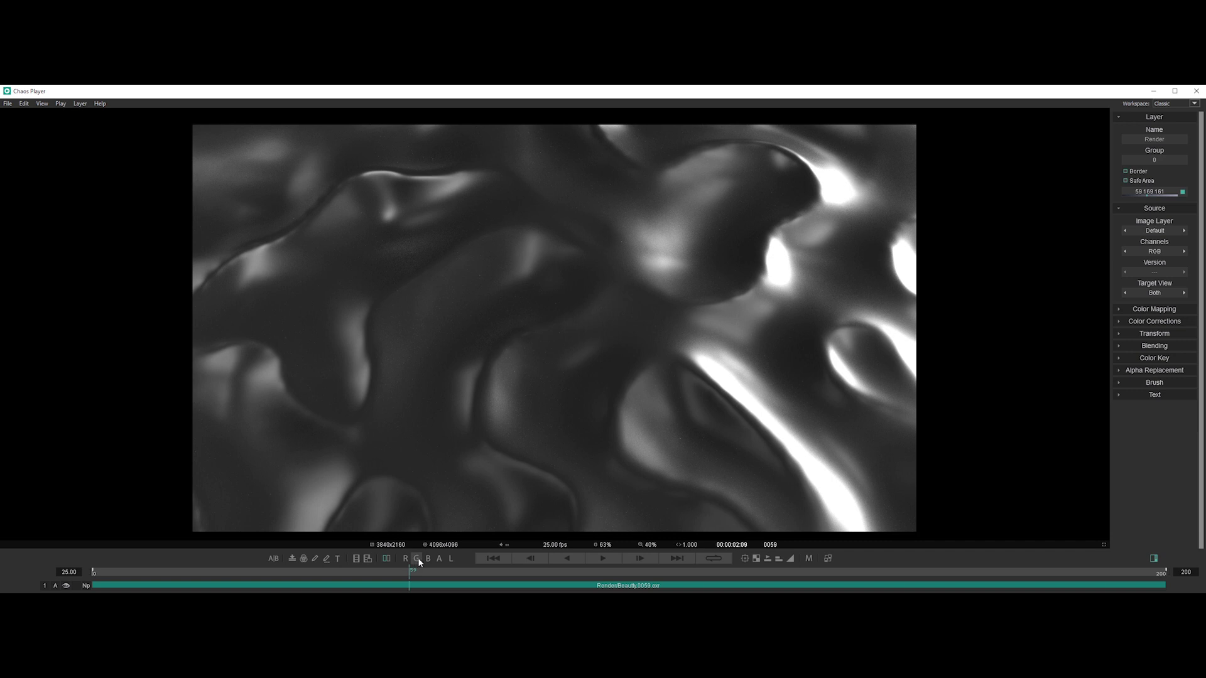
left_click(418, 558)
left_click(428, 559)
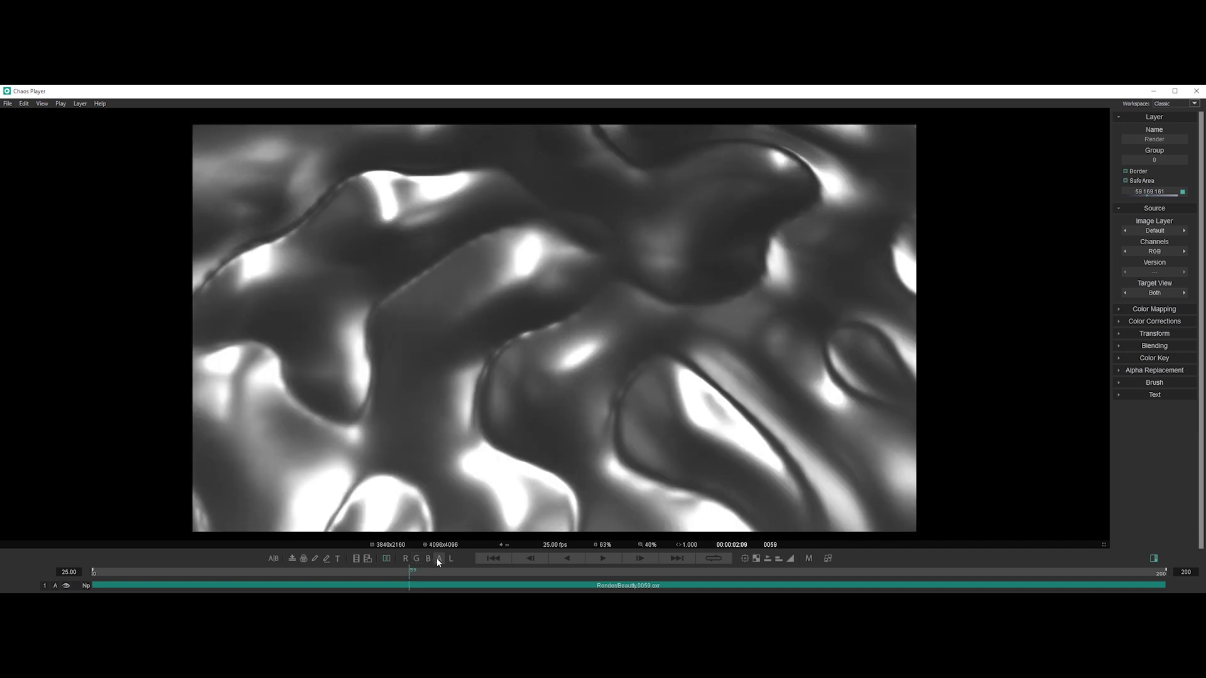
left_click(438, 559)
left_click(450, 558)
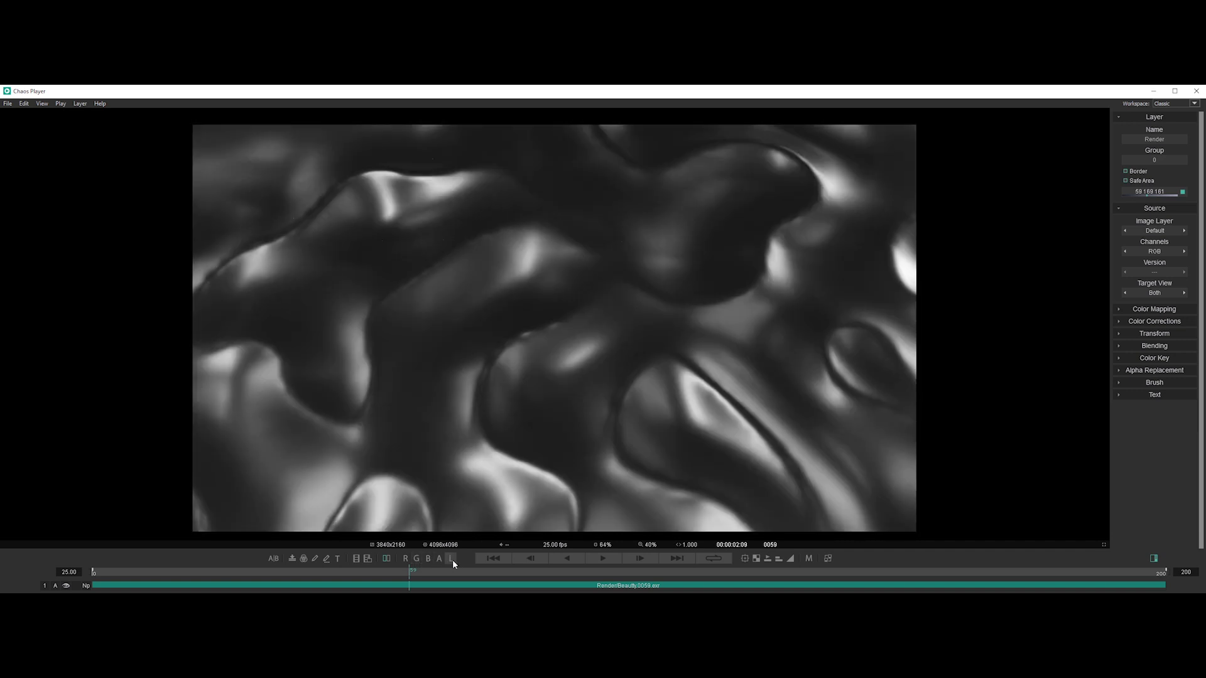
left_click(452, 559)
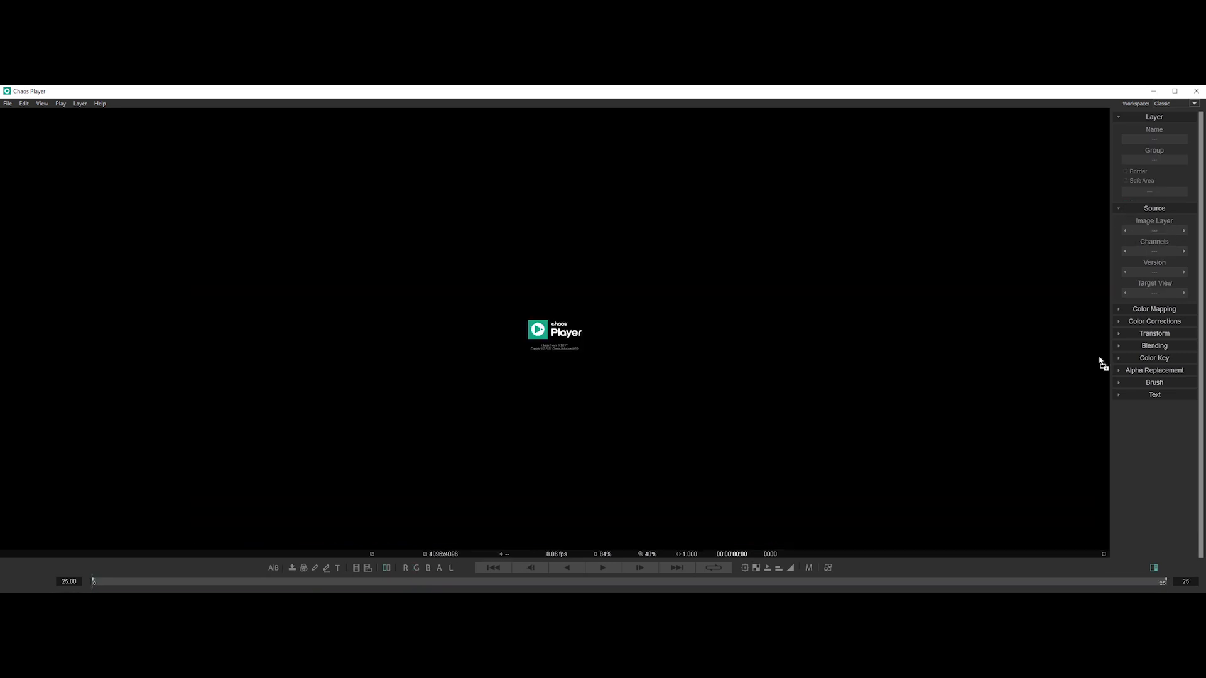
- Load Figurine_2.exr into the empty composition and inspect the figurine's torso up close
left_click_drag(1101, 363, 721, 324)
scroll(717, 318, "up", 8)
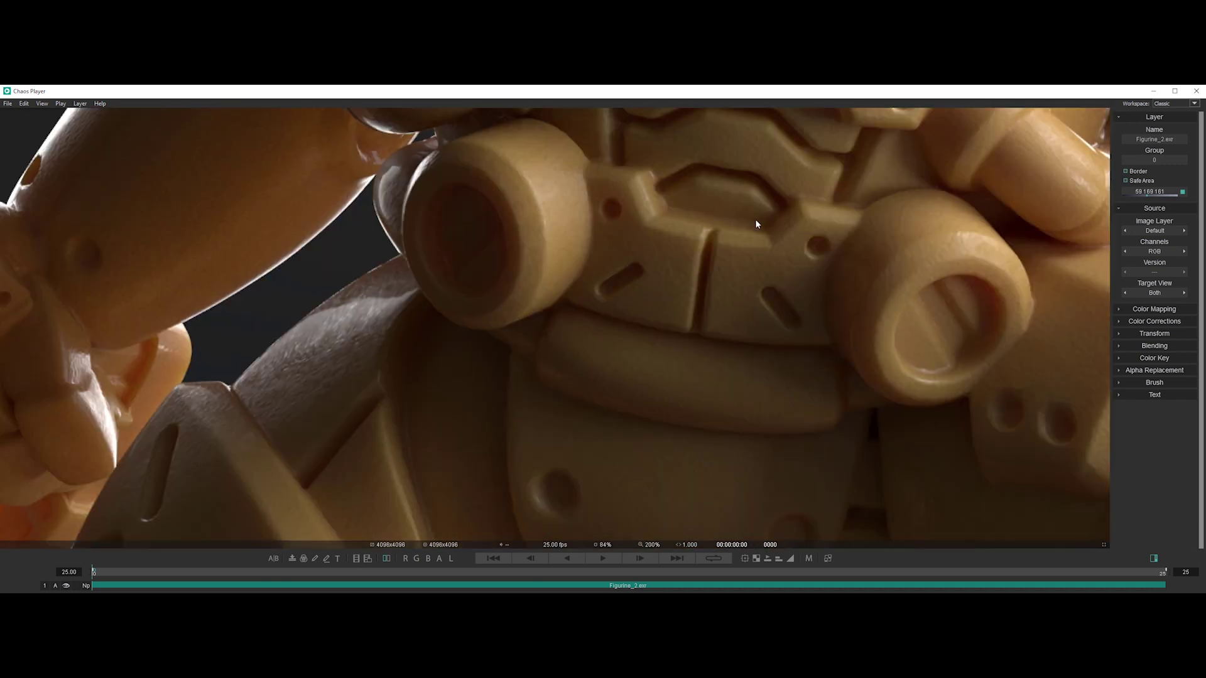
scroll(755, 219, "down", 7)
left_click_drag(722, 214, 718, 286)
scroll(718, 285, "up", 2)
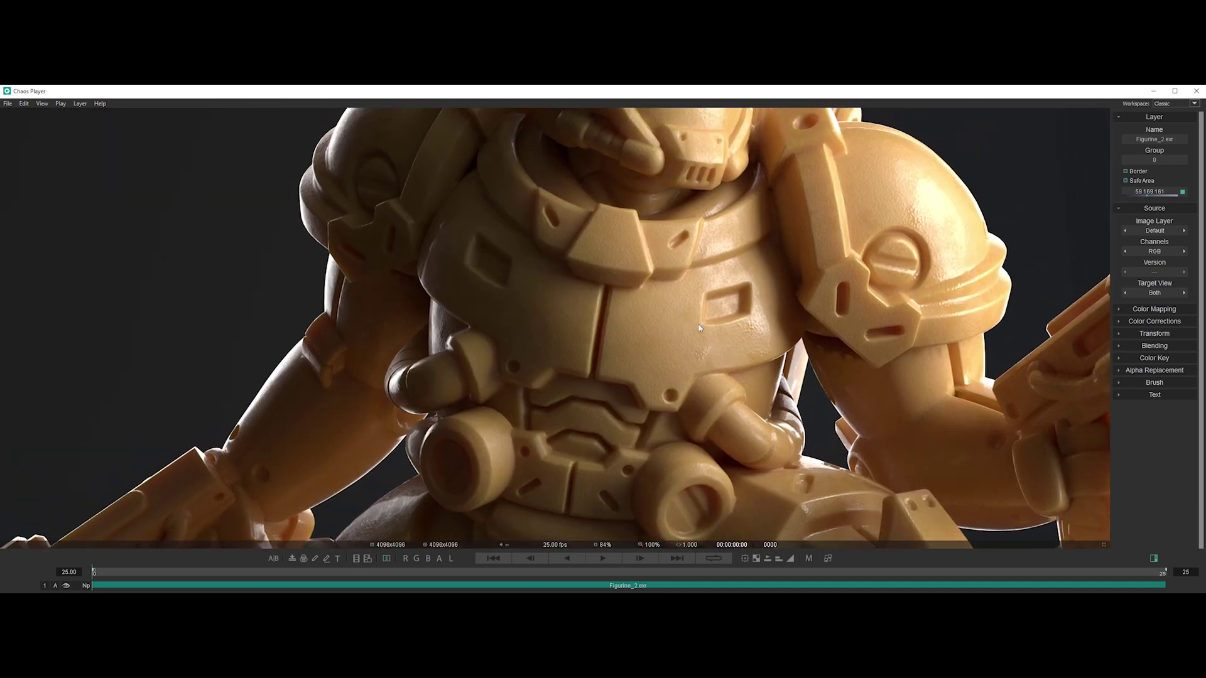
- Switch the figurine's image layer to the sss pass and inspect it
left_click(1153, 231)
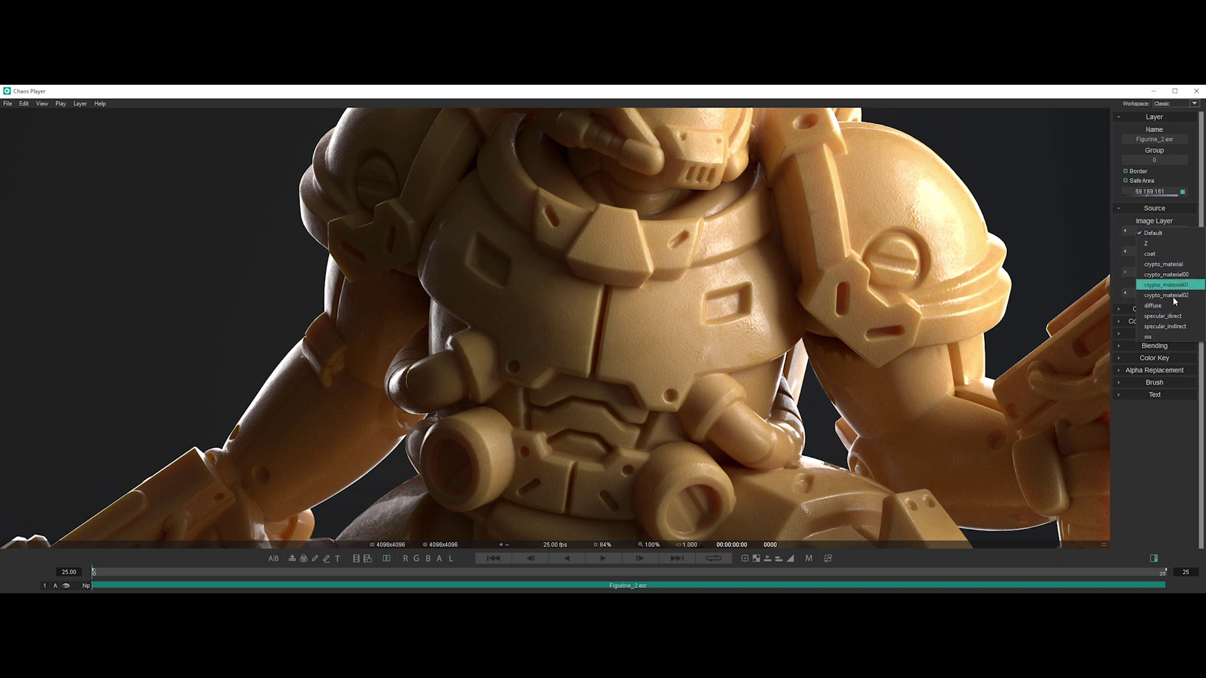
left_click(1167, 338)
left_click_drag(814, 272, 770, 379)
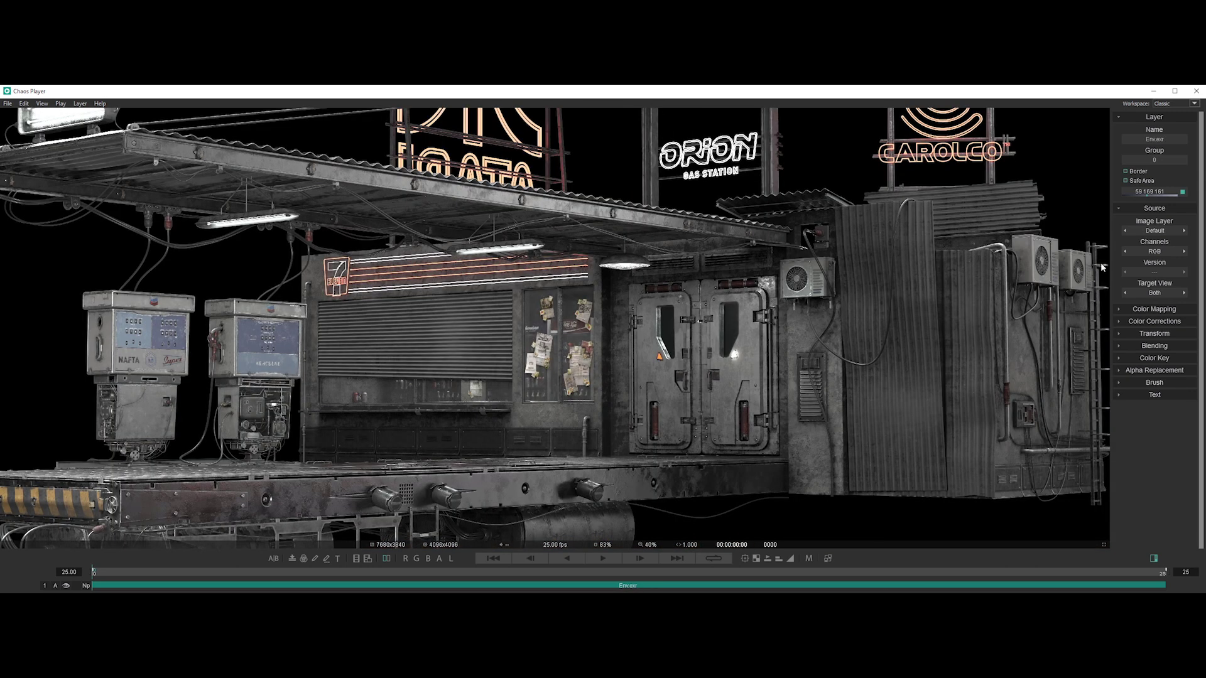
- Apply an OpenColorIO config with a Rec.709 view as the gas station layer's lookup table and set its color space to sRGB
left_click(1121, 309)
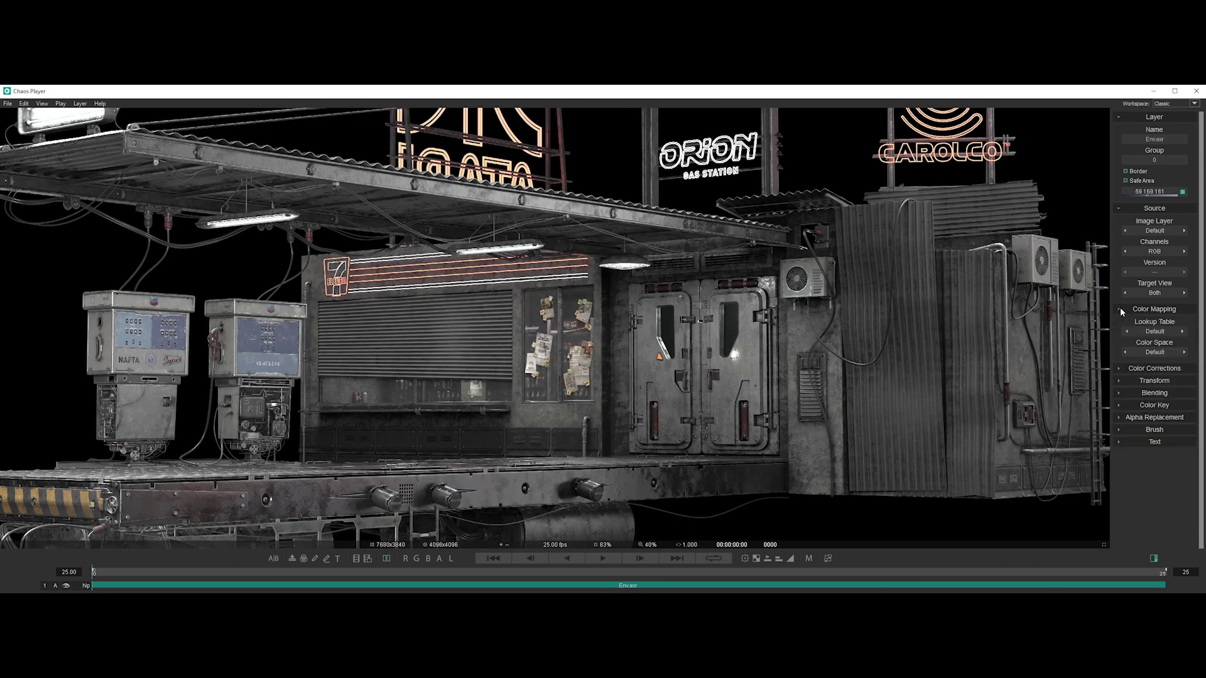
left_click(1156, 331)
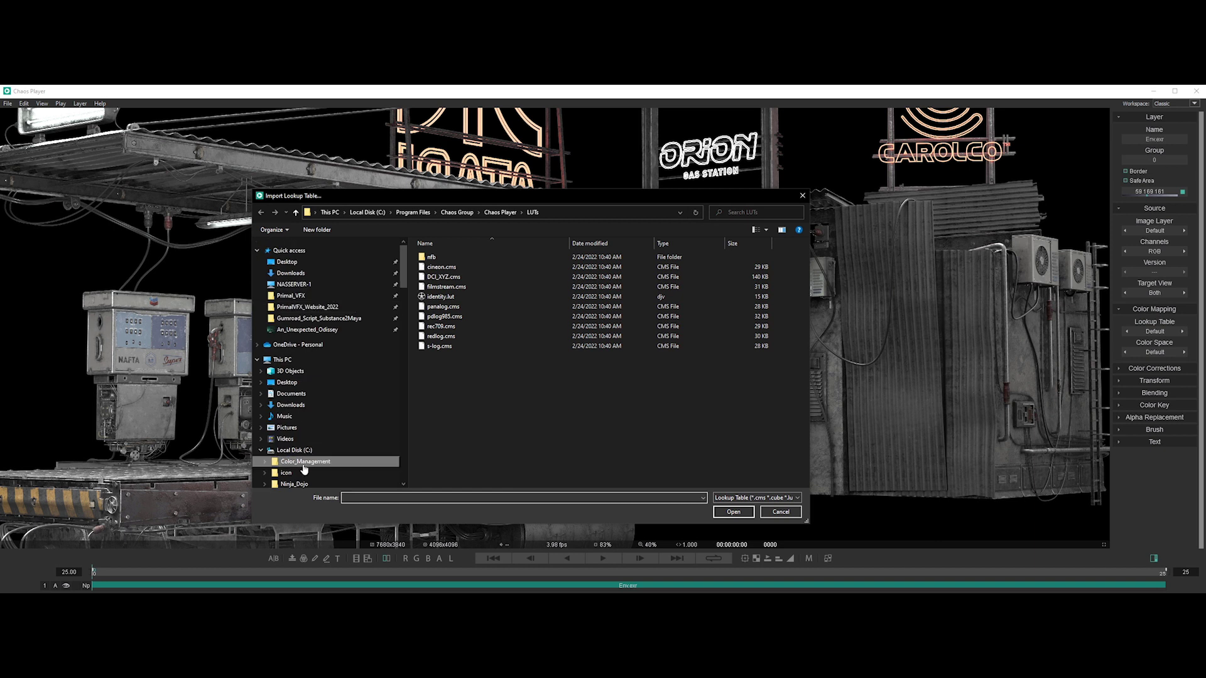
double_click(444, 287)
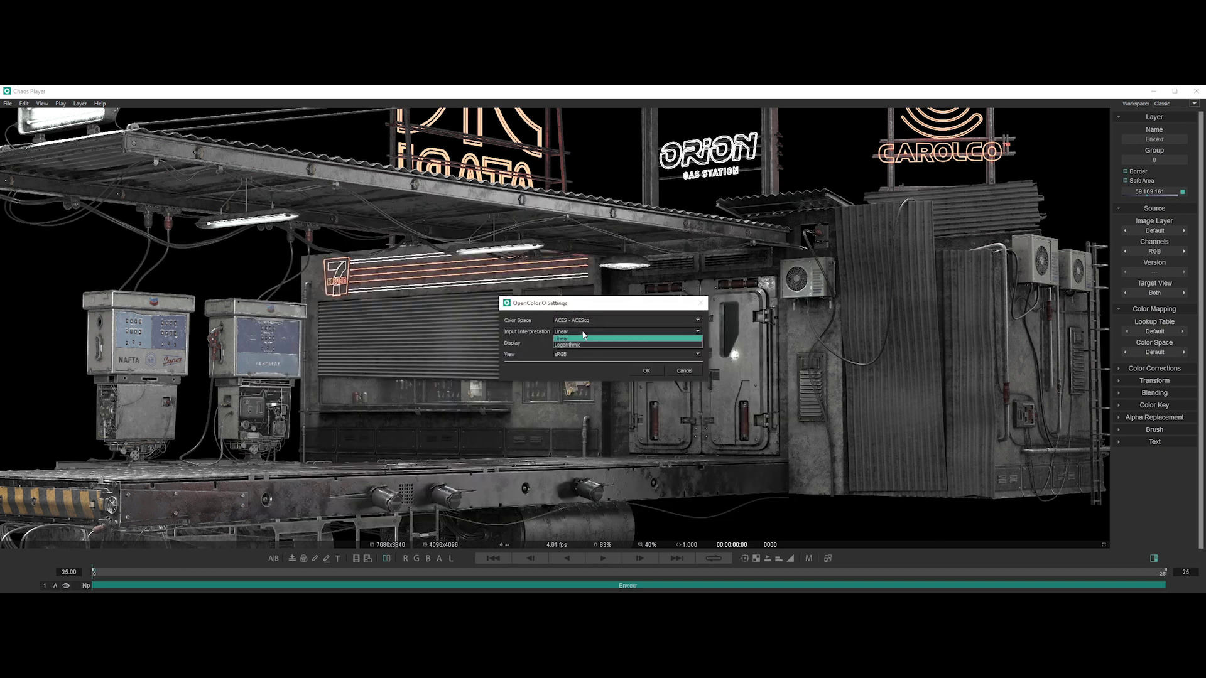
left_click(647, 369)
left_click(1122, 364)
left_click(1183, 352)
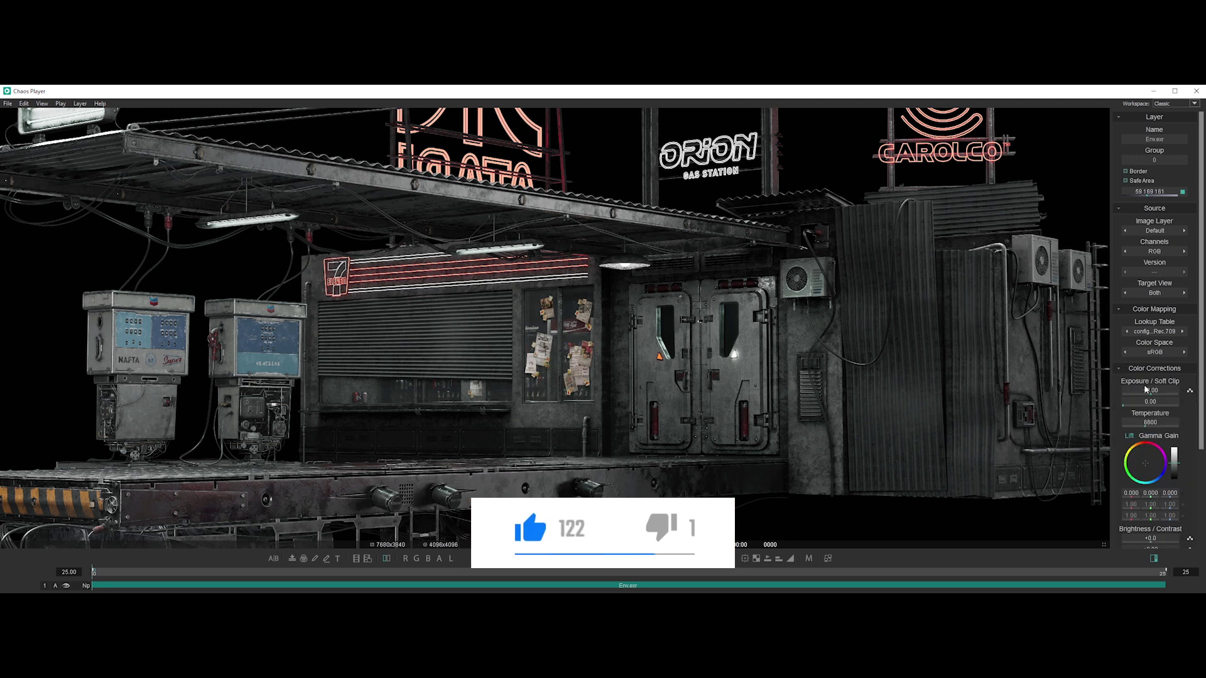
- Set the gas station layer's exposure to +0.45 and temperature to 6860, and adjust its lift, gamma and gain color balance
scroll(1185, 369, "down", 3)
left_click_drag(1150, 322, 1161, 325)
mouse_move(1150, 332)
left_mouse_down()
mouse_move(1181, 332)
mouse_move(1134, 333)
mouse_move(1151, 351)
left_mouse_up()
mouse_move(1144, 395)
left_mouse_down()
mouse_move(1133, 397)
mouse_move(1150, 390)
left_mouse_up()
left_click(1149, 365)
left_click(1170, 365)
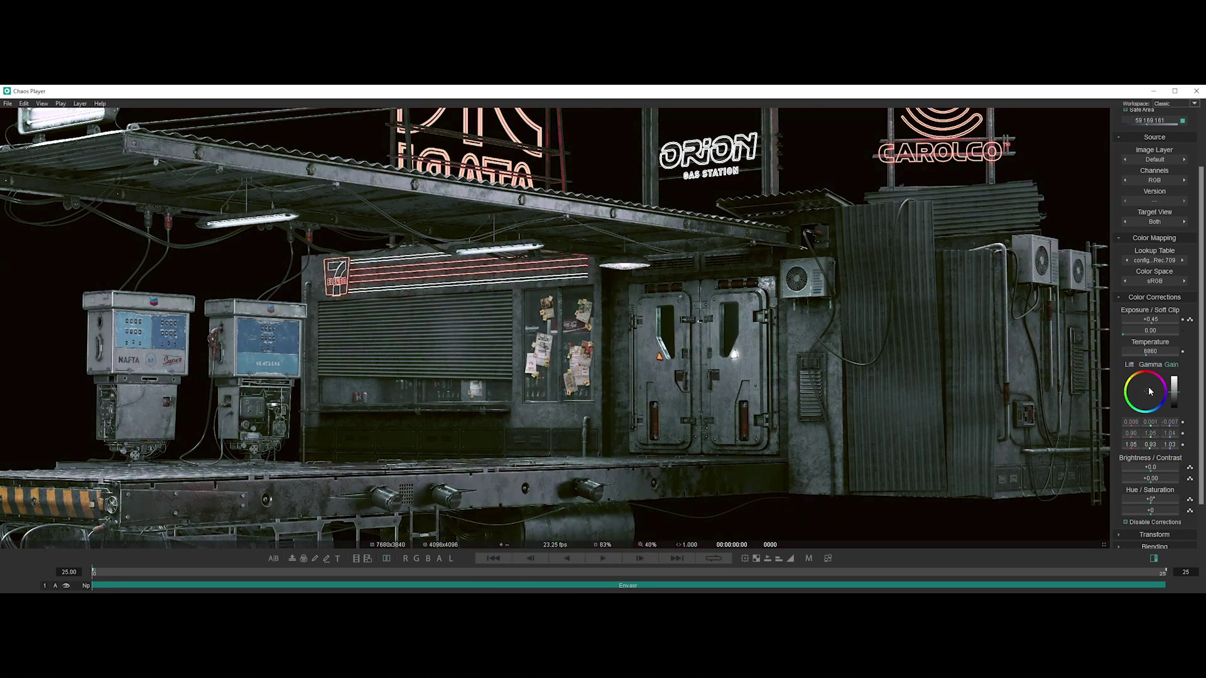
- Set brightness to +1.3, contrast to +0.23 and saturation to -24, then disable and re-enable the corrections to compare
left_click_drag(1150, 469, 1139, 515)
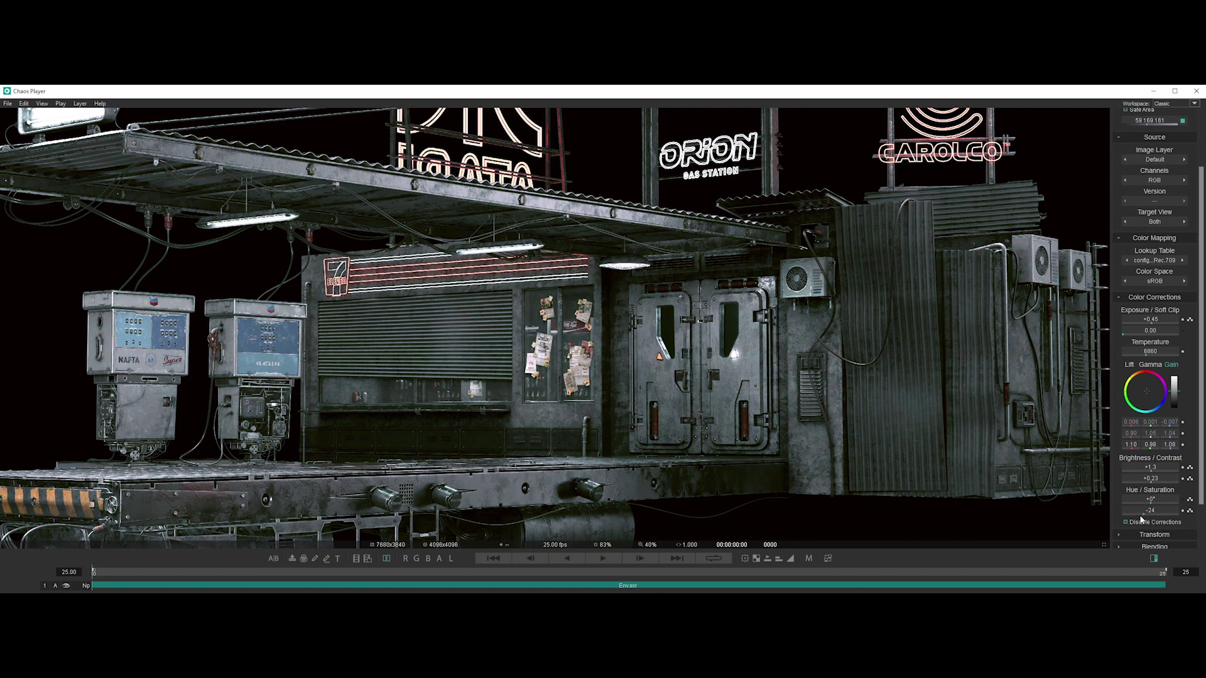
left_click(1125, 522)
left_click(1126, 522)
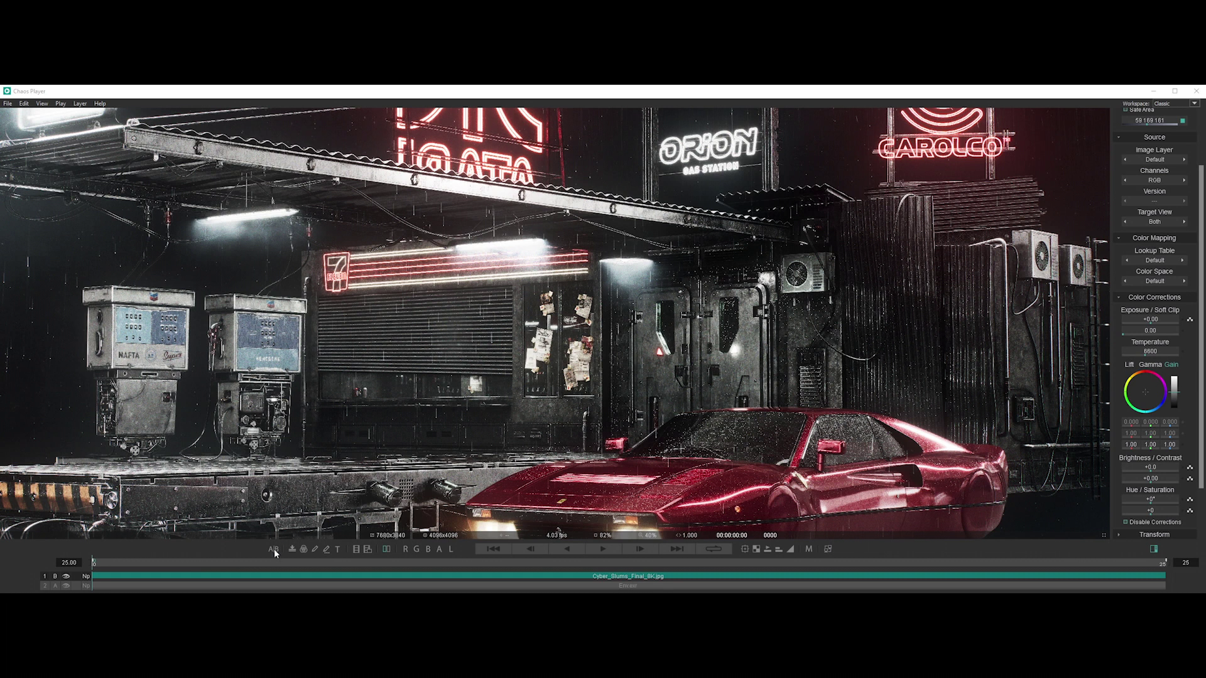
- Compare the gas station layer with the final car image using the A/B wipe in both horizontal and vertical modes
left_click(275, 551)
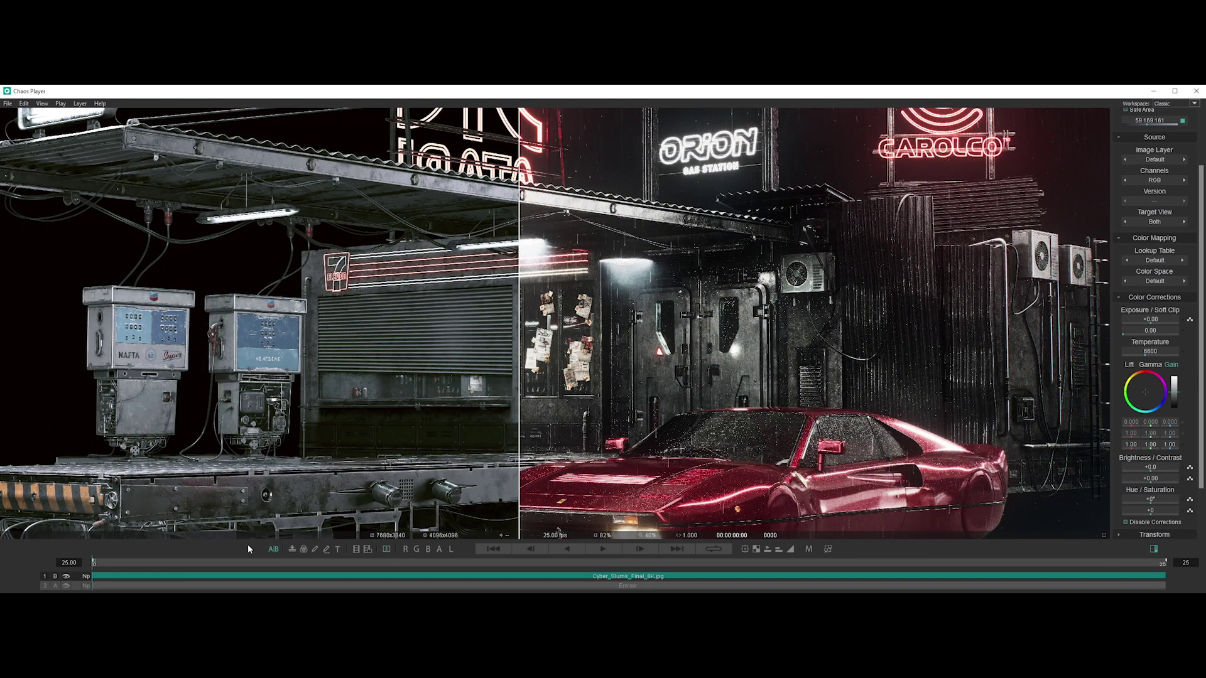
right_click(274, 550)
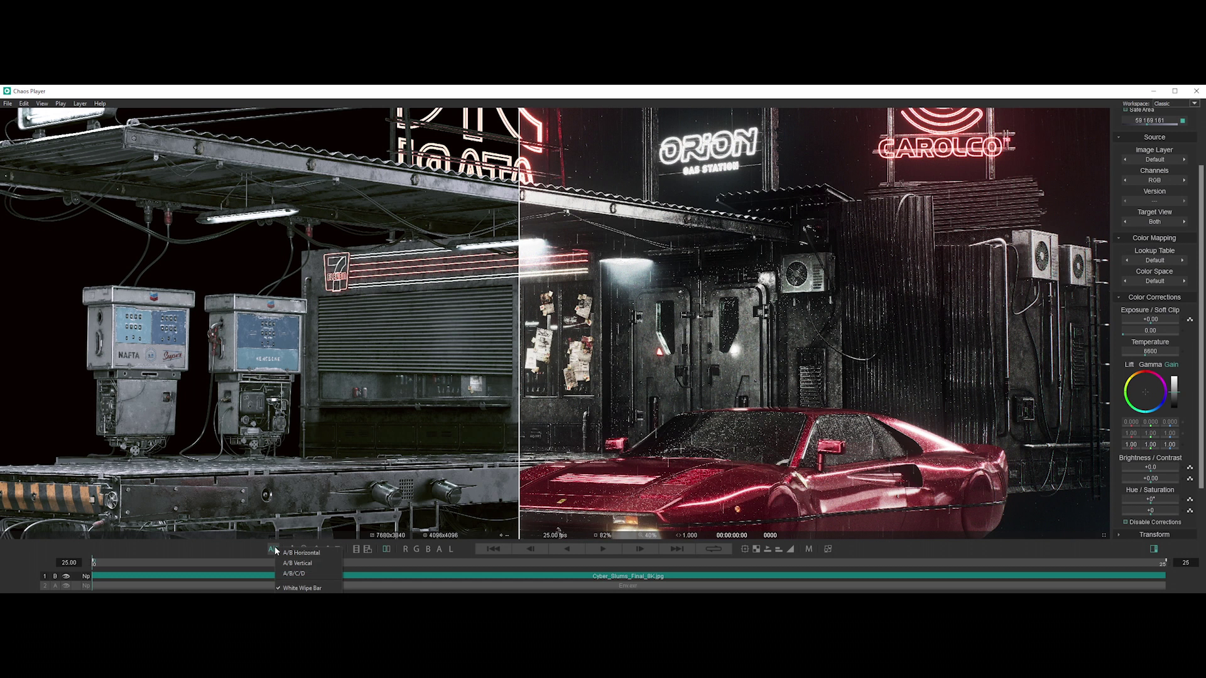
left_click(310, 563)
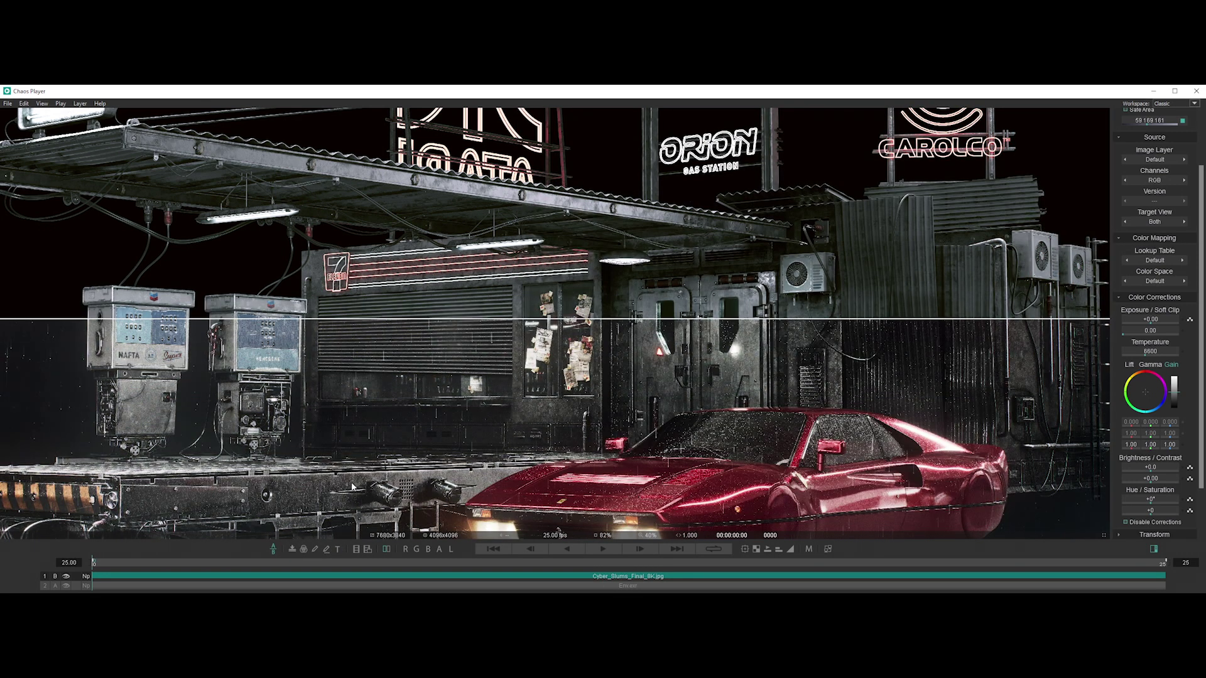
right_click(274, 550)
left_click(286, 574)
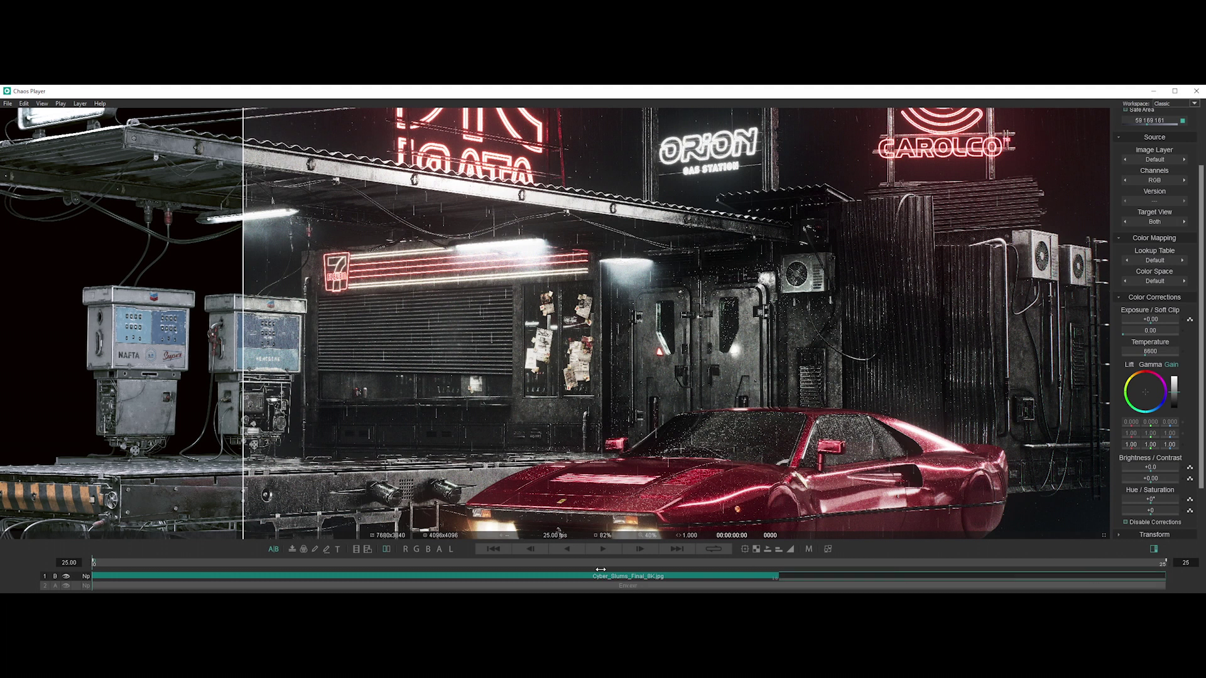
- Turn off the A/B comparison and trim the final image layer's end and the gas station layer's start to one cut point
left_click_drag(601, 570, 521, 573)
left_click_drag(95, 586, 521, 585)
left_click(273, 549)
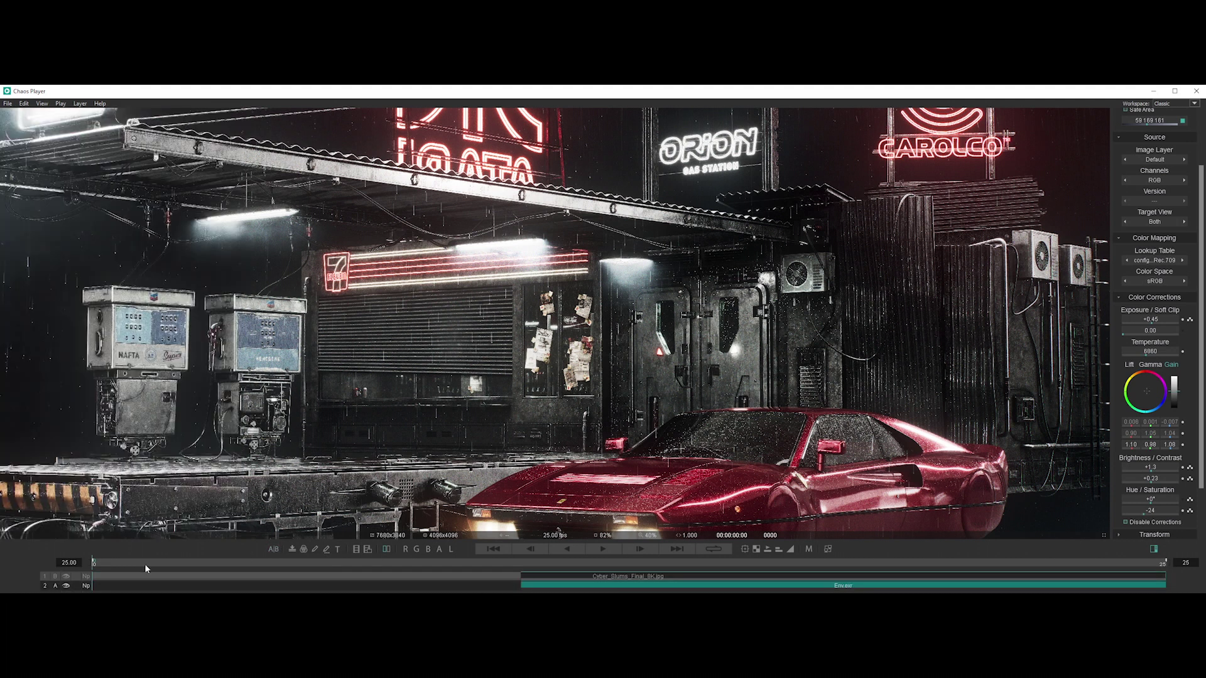
left_click_drag(145, 565, 436, 569)
left_click(522, 576)
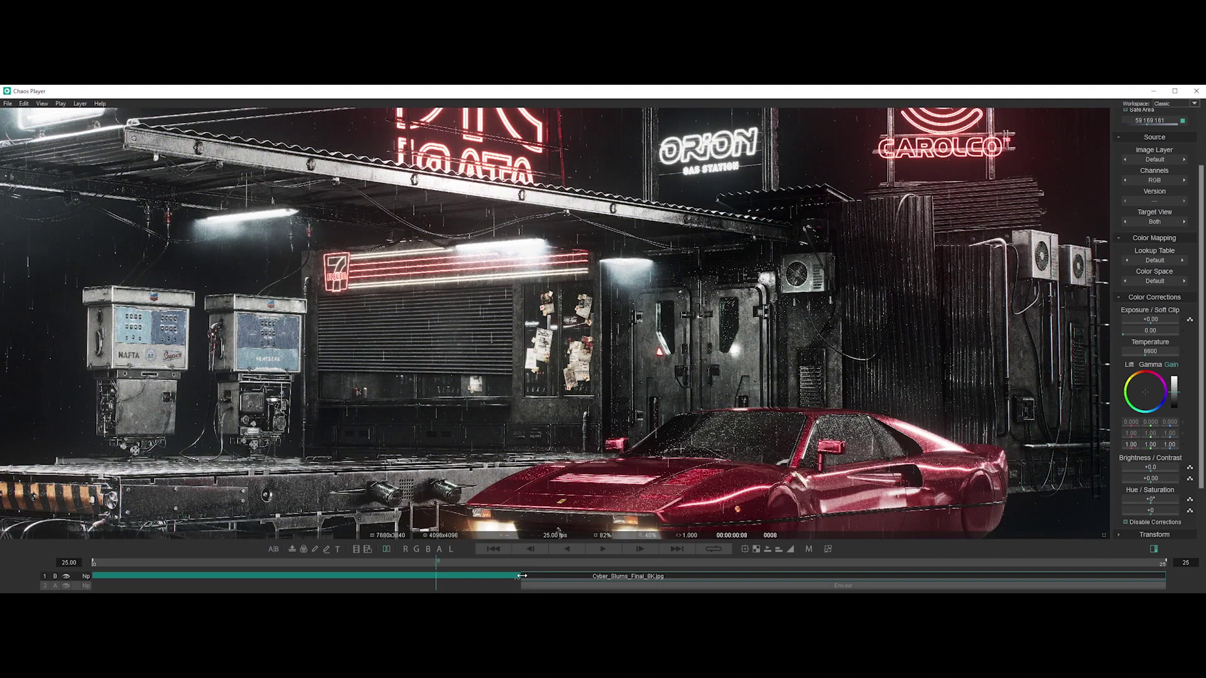
left_click_drag(522, 576, 479, 576)
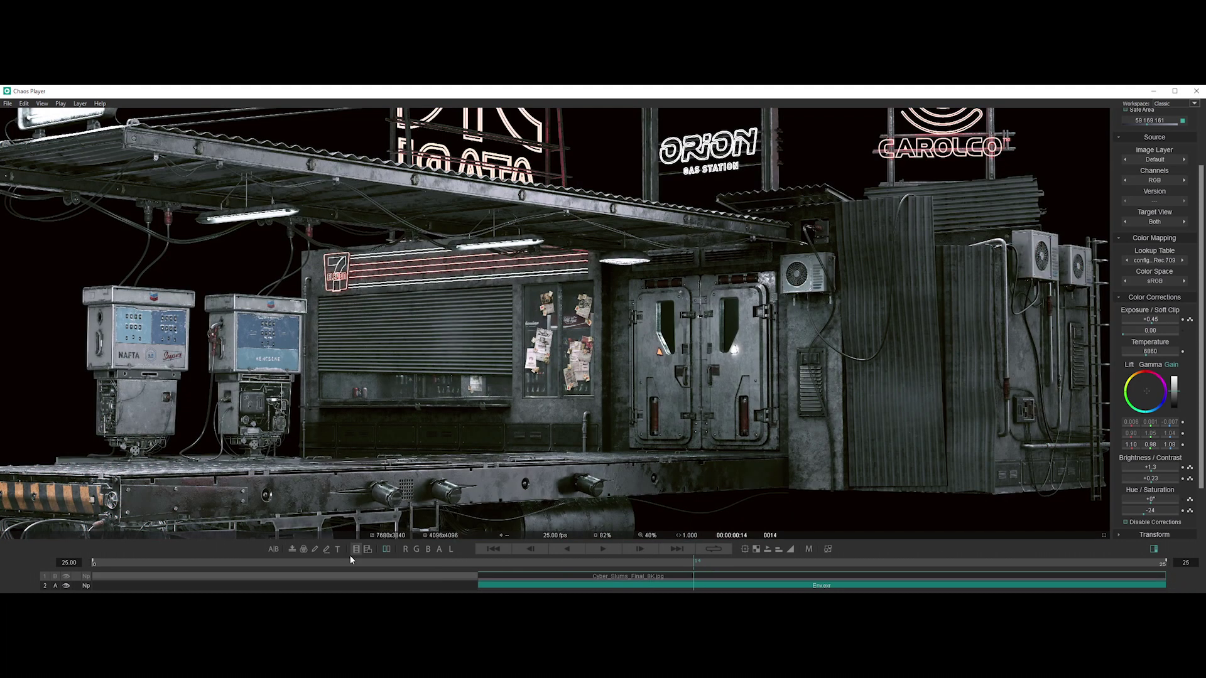
- Paint a yellow size 14 brush stroke beside the double doors as an annotation
left_click(315, 549)
scroll(1142, 511, "down", 3)
left_click(1142, 511)
scroll(1200, 505, "down", 3)
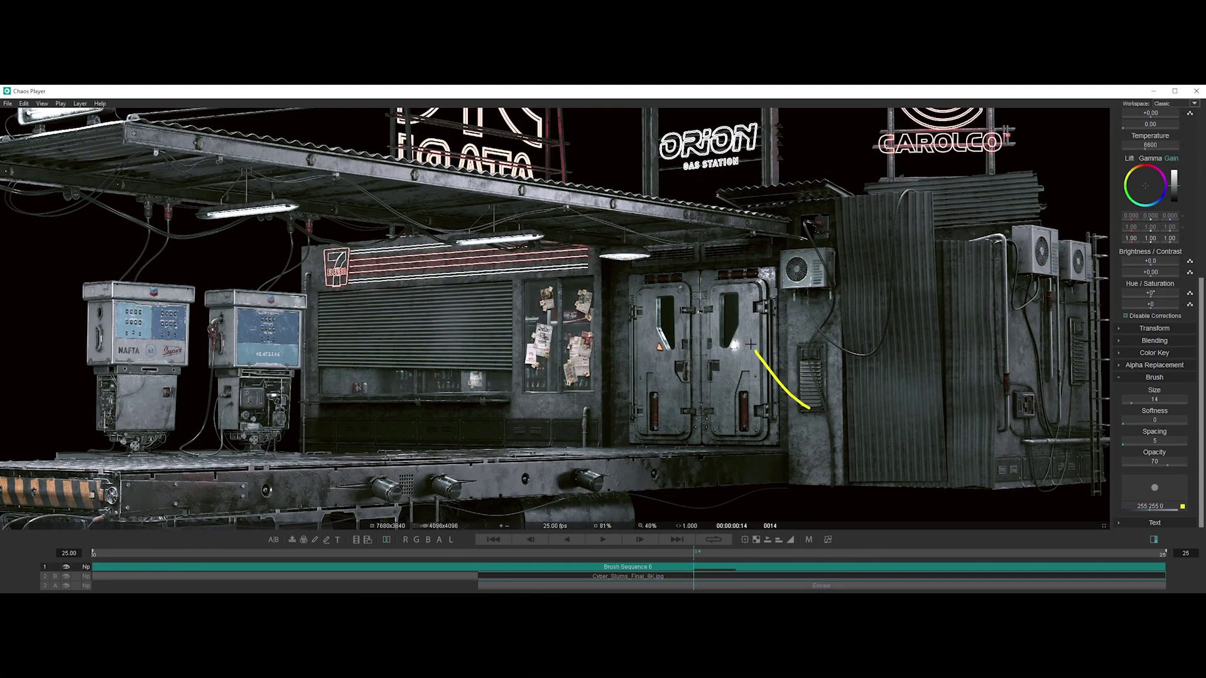
left_click_drag(755, 368, 771, 357)
- Choose another brush color and paint annotation strokes from above the doors toward the air-conditioning unit
left_click(1182, 506)
left_click_drag(447, 292, 445, 307)
left_click(1182, 507)
left_click(587, 331)
left_click(665, 428)
left_click_drag(772, 242, 845, 294)
left_click_drag(769, 248, 844, 295)
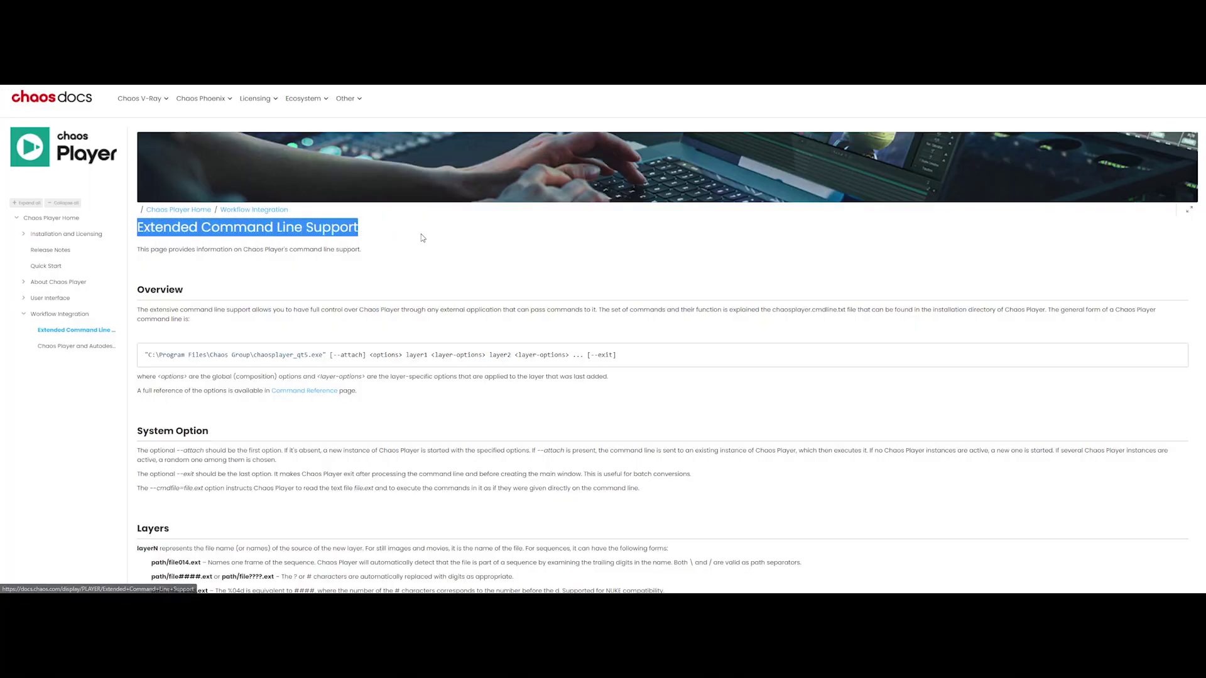
- Read the Extended Command Line Support page in the Chaos Player online documentation
scroll(423, 238, "down", 2)
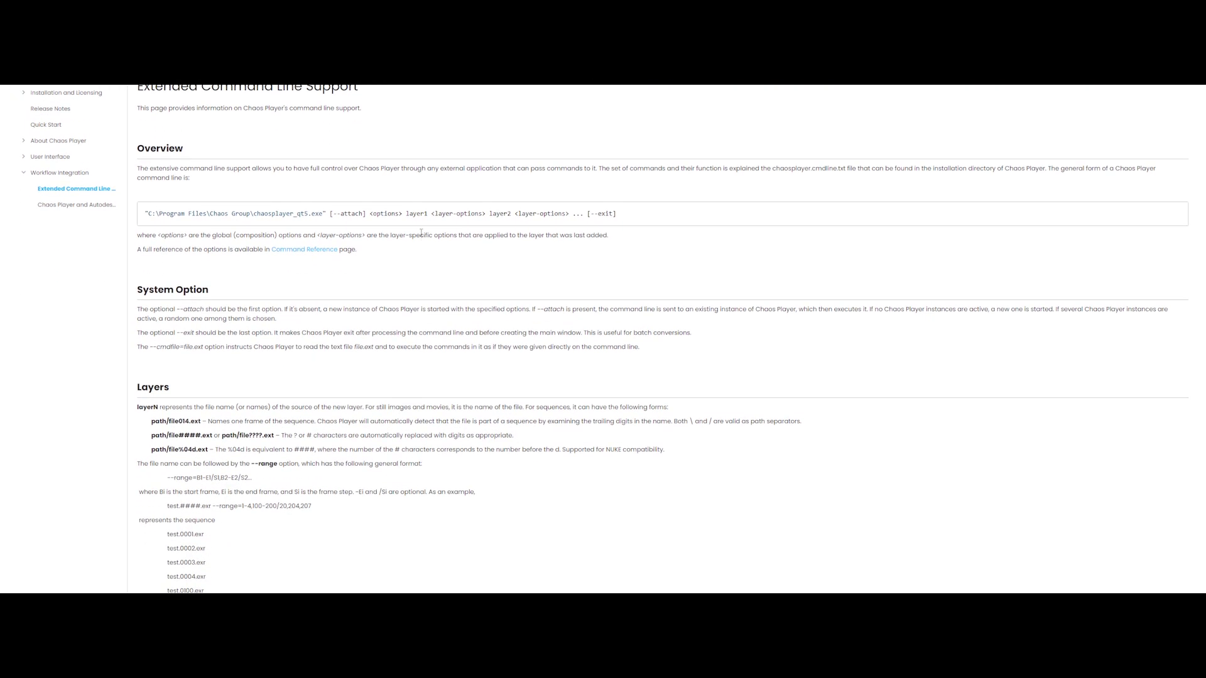
scroll(421, 233, "down", 2)
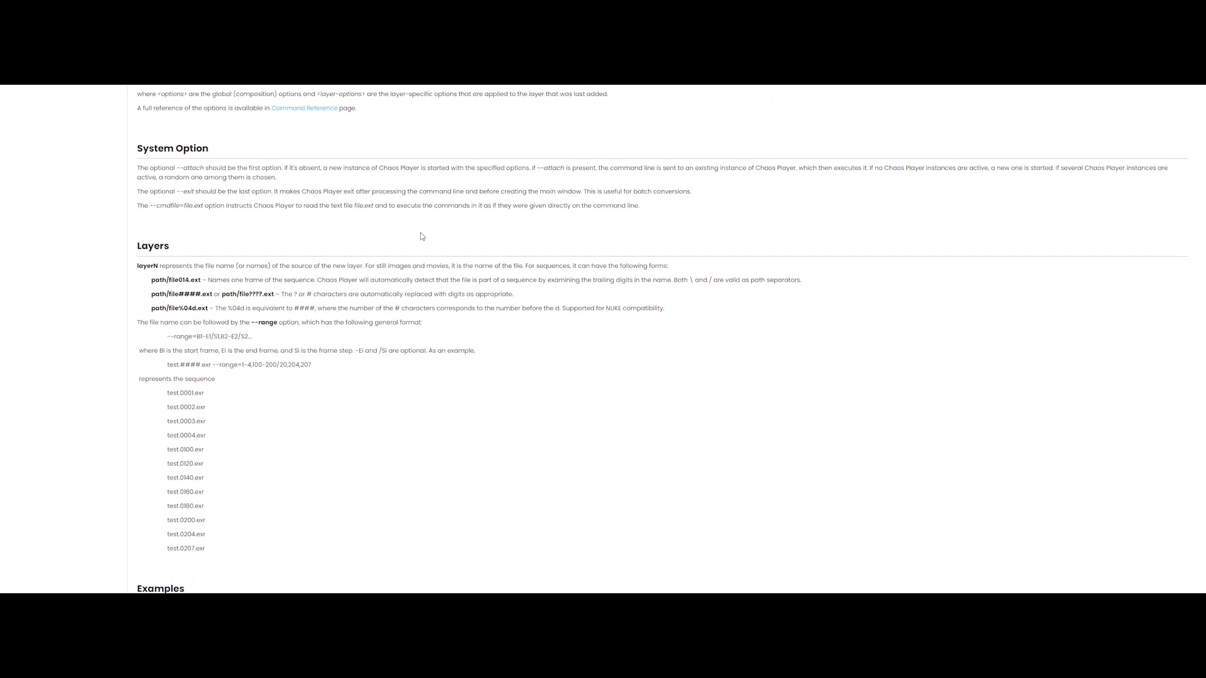
scroll(420, 233, "down", 1)
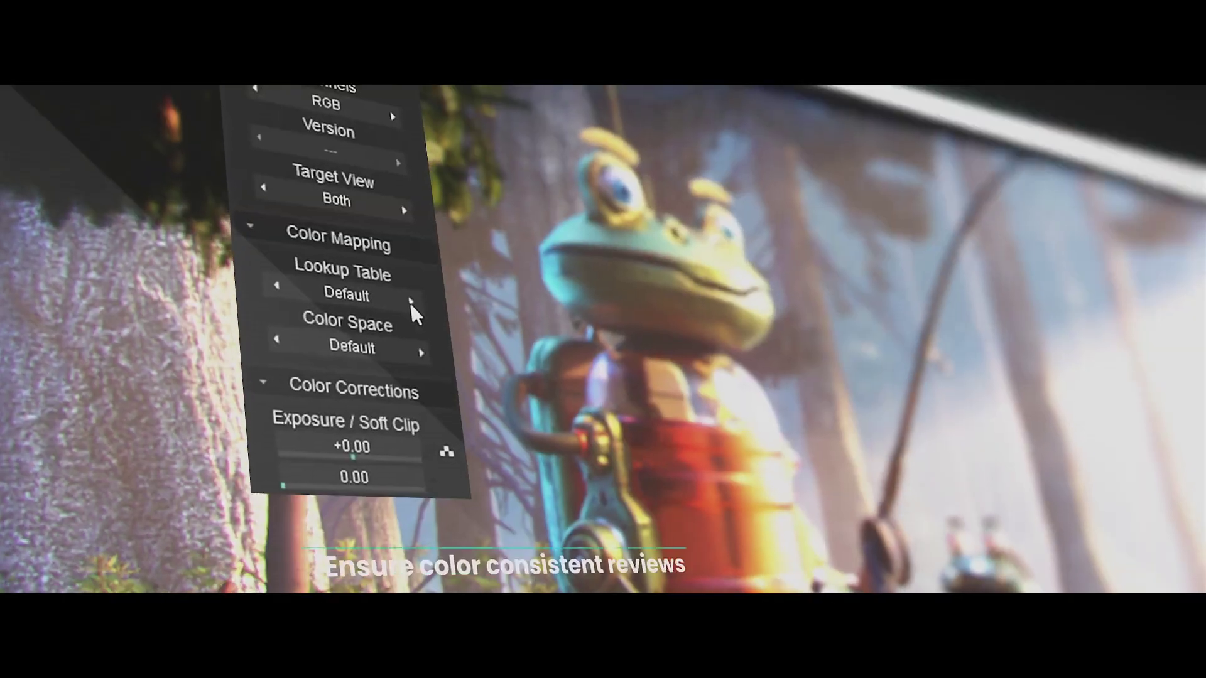